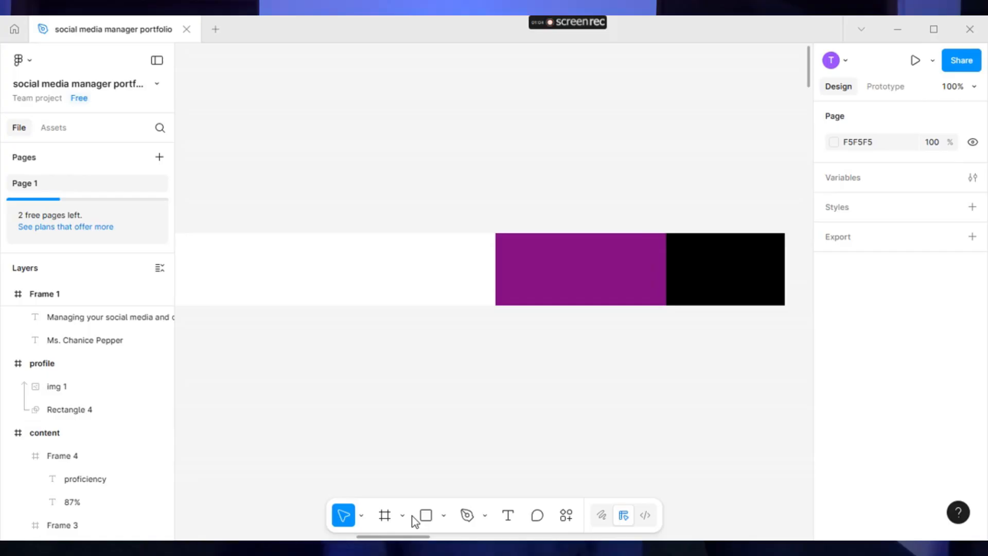
- Move the menu frame into the upper part of the Hero Section, centred horizontally at X 350, about Y 104
{"action": "key", "text": "ctrl+minus"}
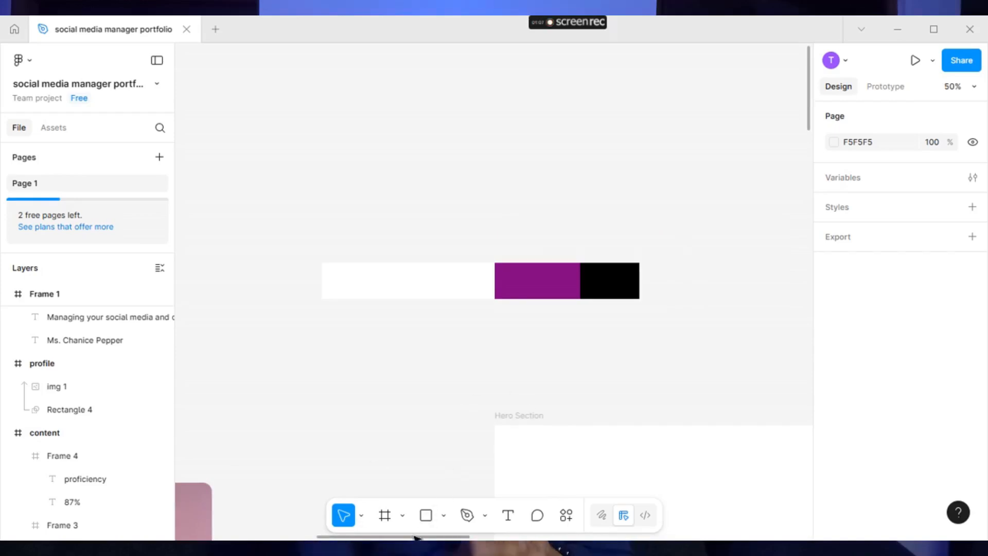
{"action": "left_click_drag", "start_coordinate": [415, 538], "coordinate": [426, 539]}
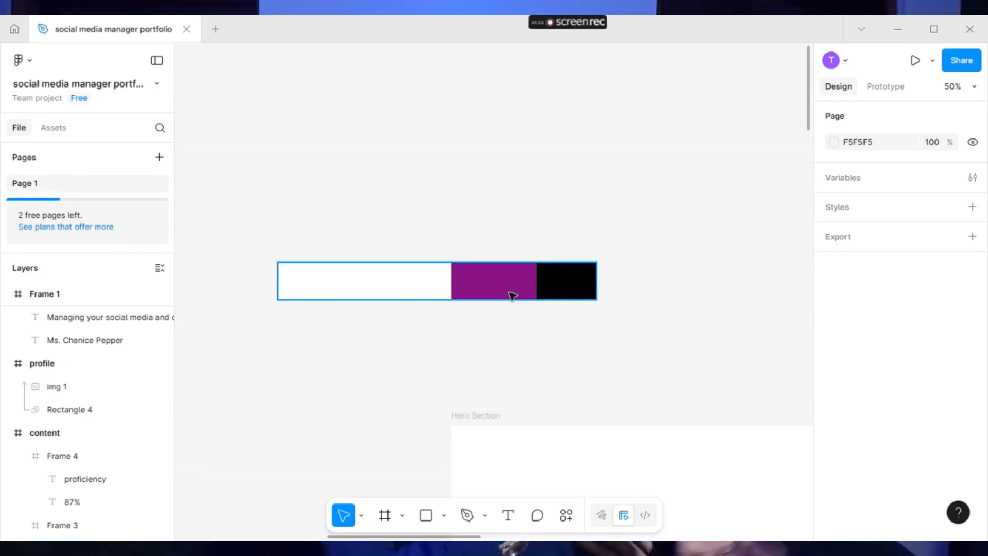
{"action": "scroll", "coordinate": [520, 318], "scroll_direction": "down", "scroll_amount": 10}
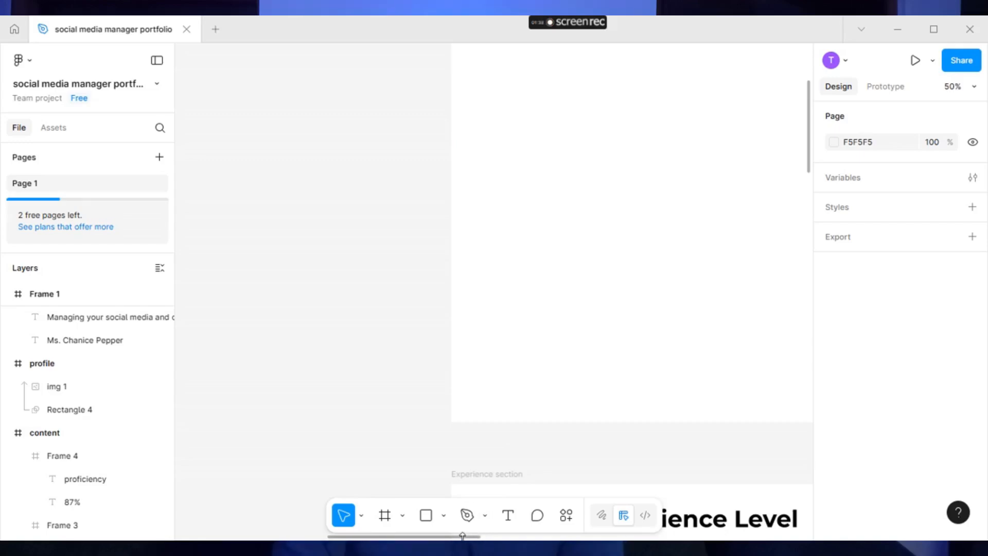
{"action": "scroll", "coordinate": [466, 537], "scroll_direction": "right", "scroll_amount": 5}
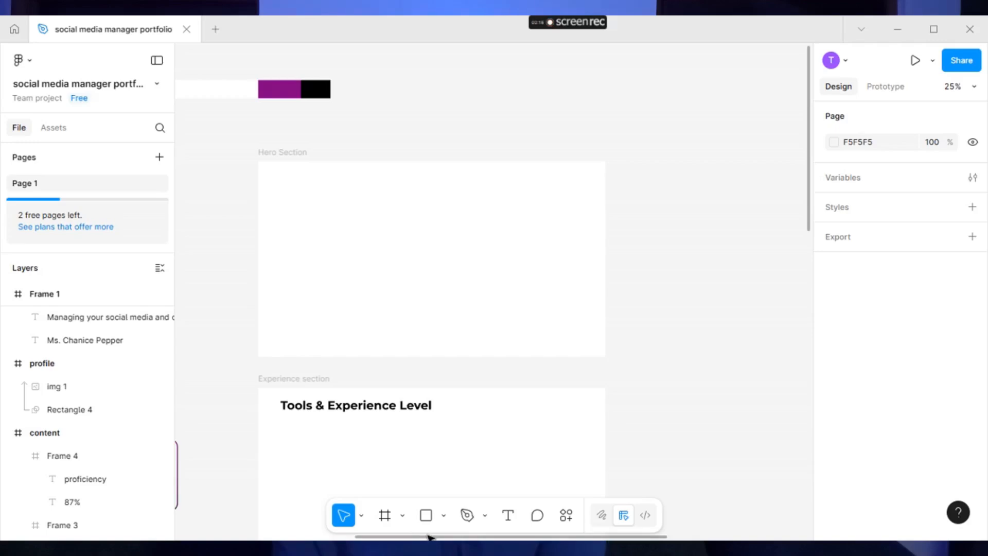
{"action": "left_click_drag", "start_coordinate": [427, 537], "coordinate": [495, 537]}
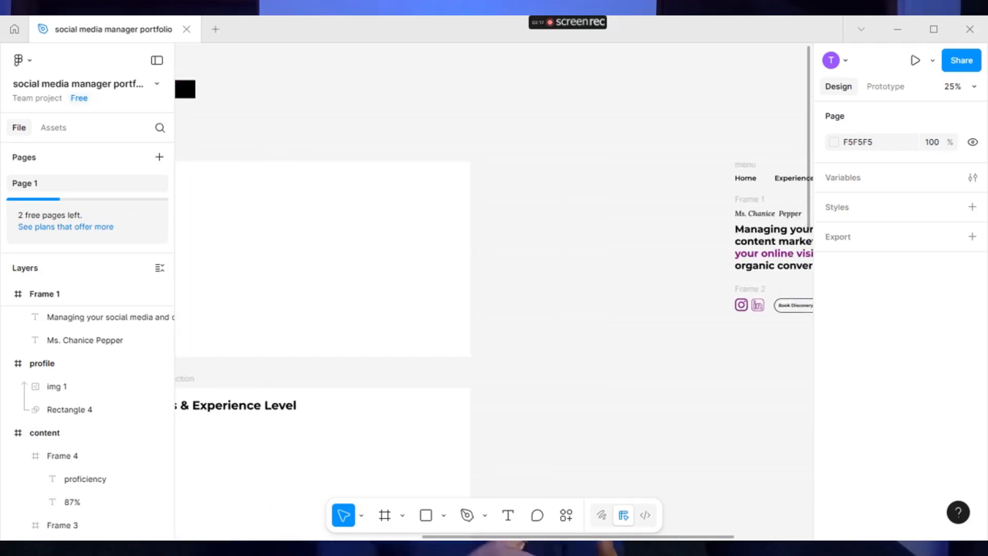
{"action": "left_click", "coordinate": [749, 166]}
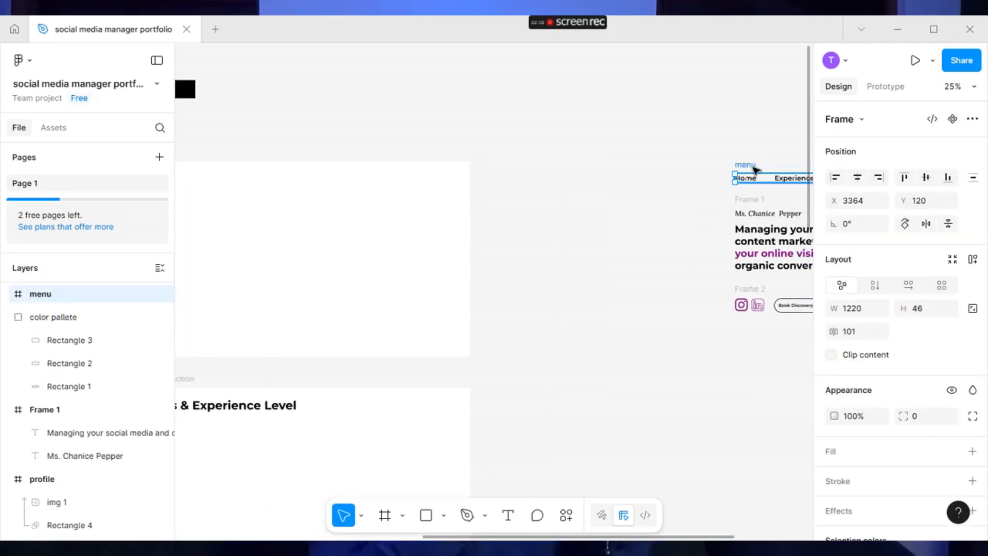
{"action": "left_click_drag", "start_coordinate": [751, 169], "coordinate": [493, 177]}
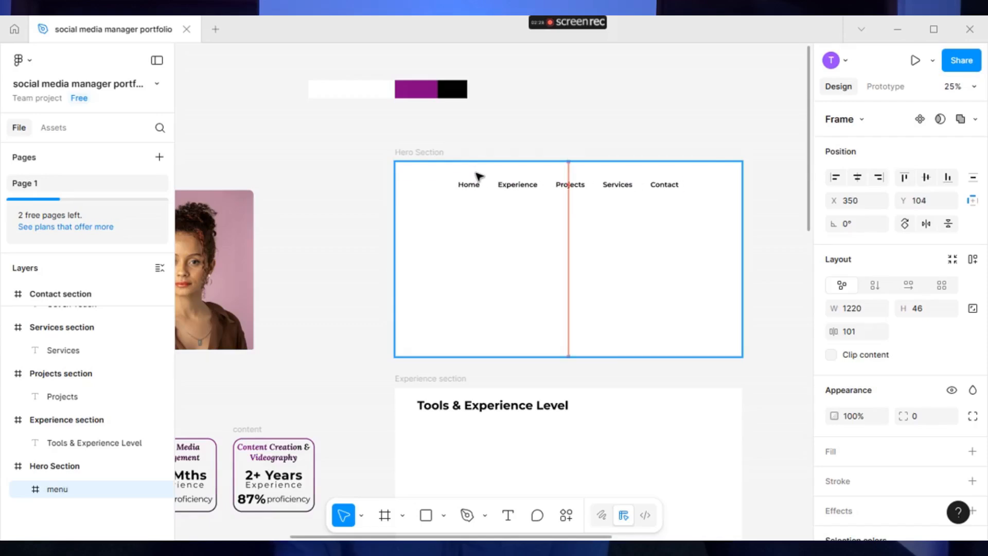
{"action": "left_click_drag", "start_coordinate": [479, 177], "coordinate": [479, 176]}
{"action": "left_click", "coordinate": [578, 112]}
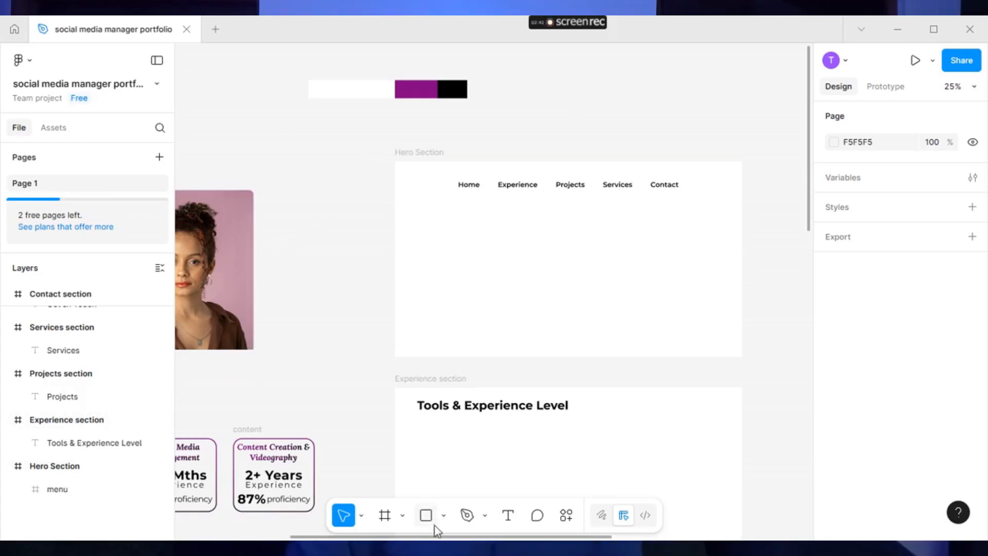
- Move the profile photo frame into the left side of the Hero Section beneath the menu, at X 109, Y 232
{"action": "left_click_drag", "start_coordinate": [445, 539], "coordinate": [401, 534]}
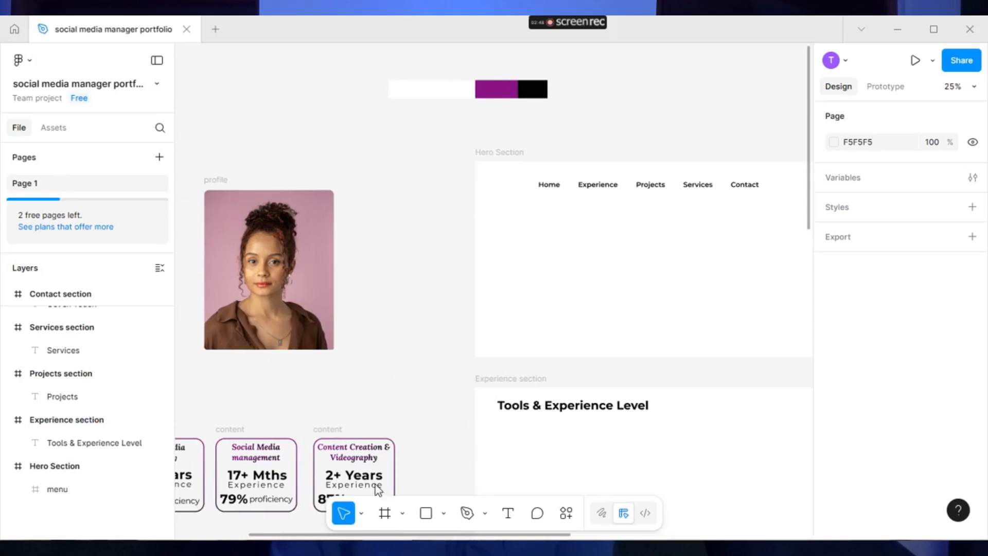
{"action": "left_click", "coordinate": [226, 190]}
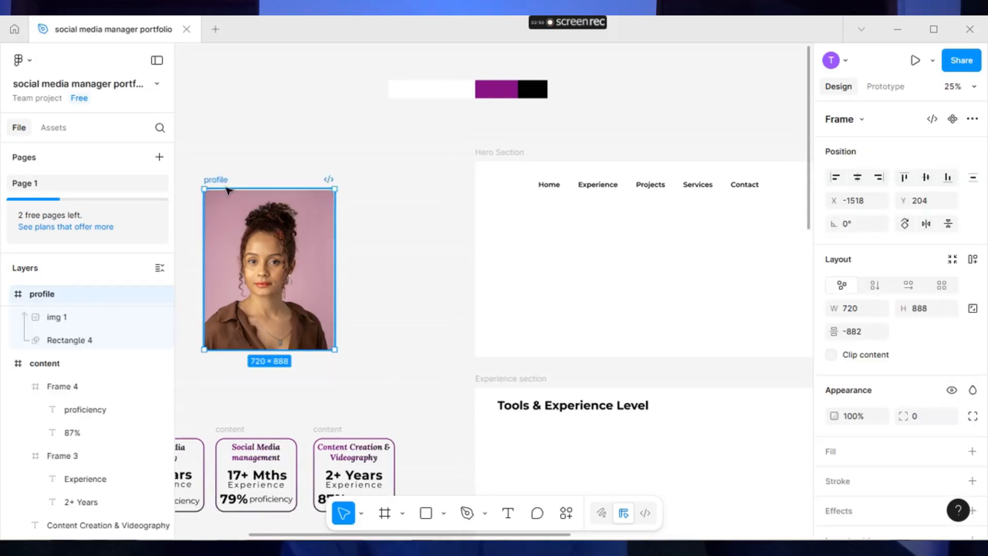
{"action": "left_click_drag", "start_coordinate": [230, 208], "coordinate": [525, 225]}
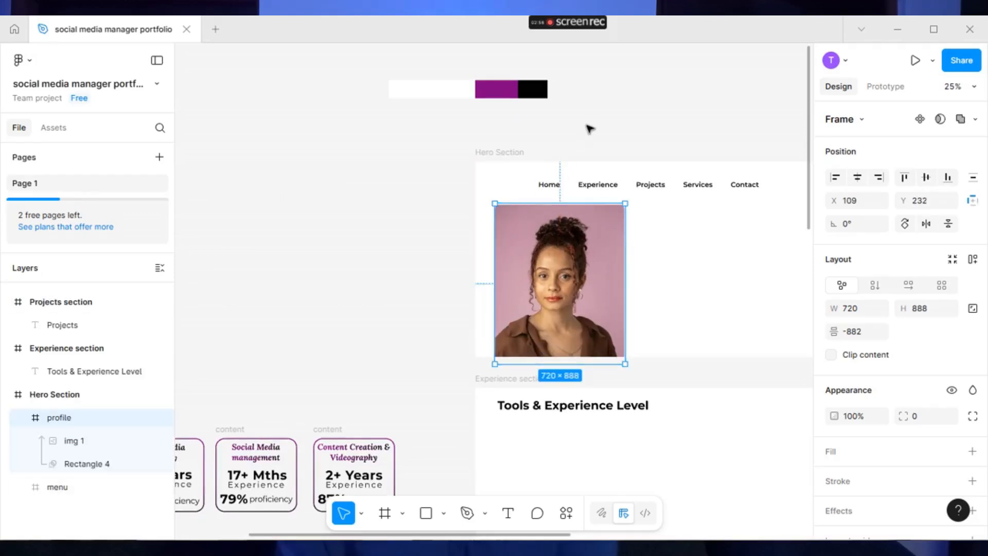
{"action": "left_click", "coordinate": [591, 118]}
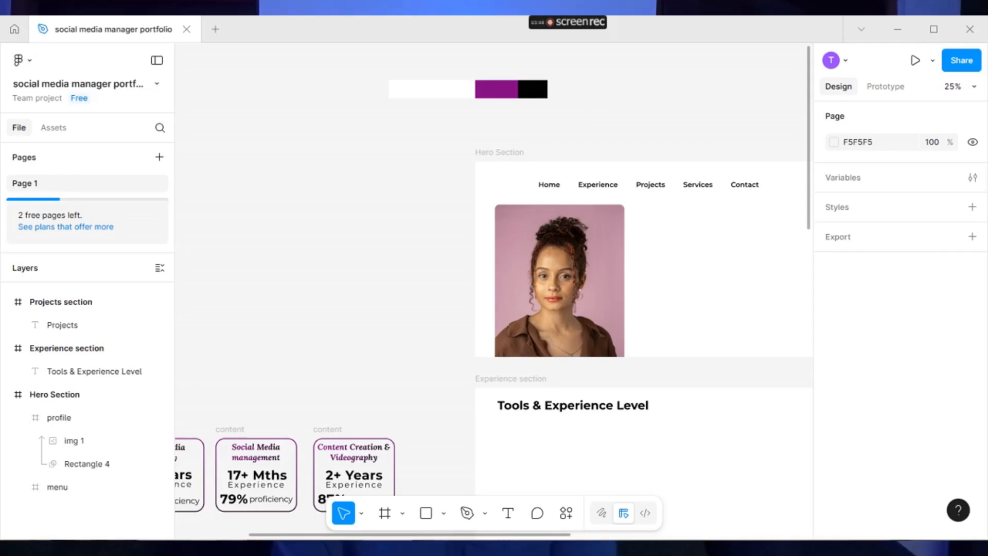
- Move the headline text frame and the social icons and button frame into the Hero Section, beside the profile photo
{"action": "left_click_drag", "start_coordinate": [524, 537], "coordinate": [747, 534]}
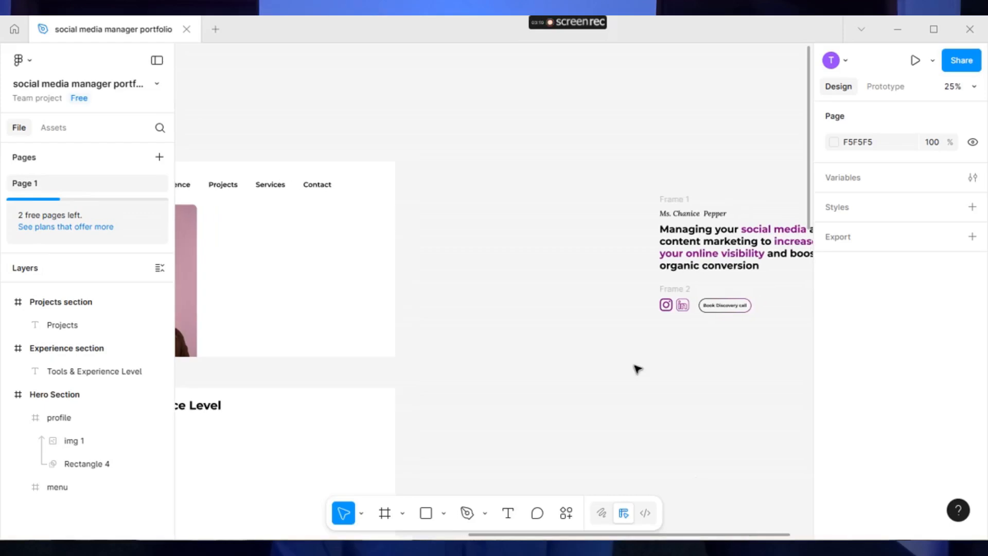
{"action": "left_click_drag", "start_coordinate": [618, 139], "coordinate": [310, 296]}
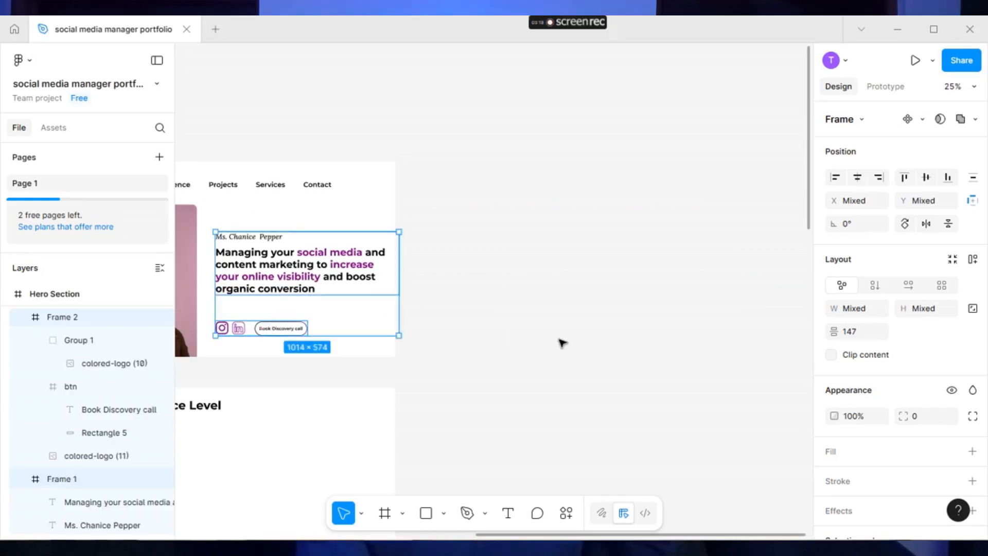
{"action": "left_click", "coordinate": [518, 323]}
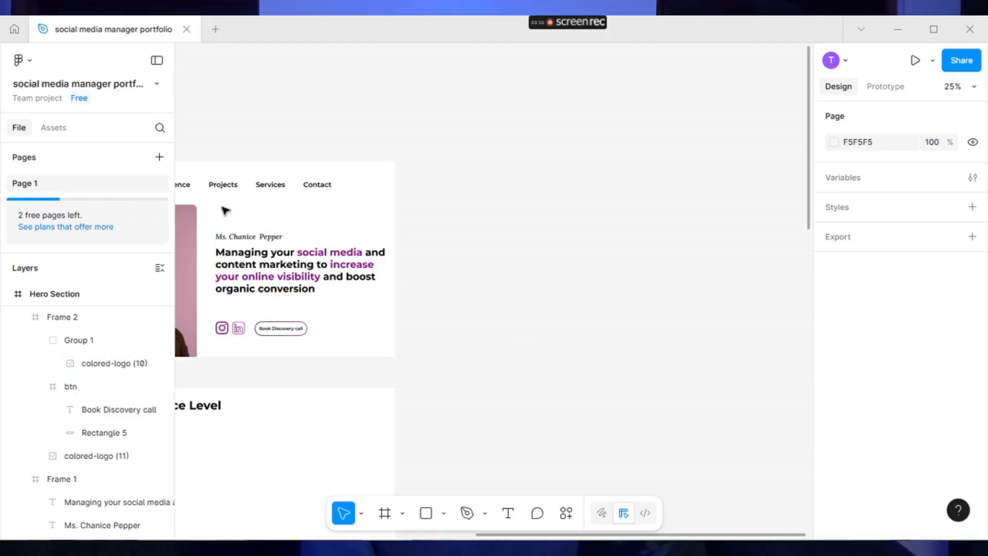
- Shift the headline frame and the icons and button frame together slightly up and left to fit inside the Hero Section
{"action": "left_click", "coordinate": [225, 228]}
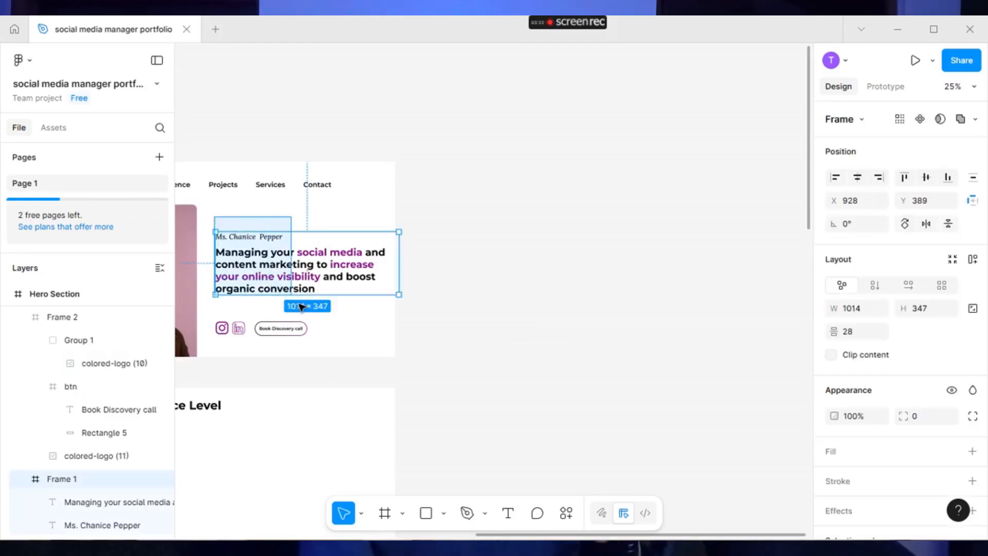
{"action": "left_click", "coordinate": [337, 321], "text": "shift"}
{"action": "left_click_drag", "start_coordinate": [344, 304], "coordinate": [338, 291]}
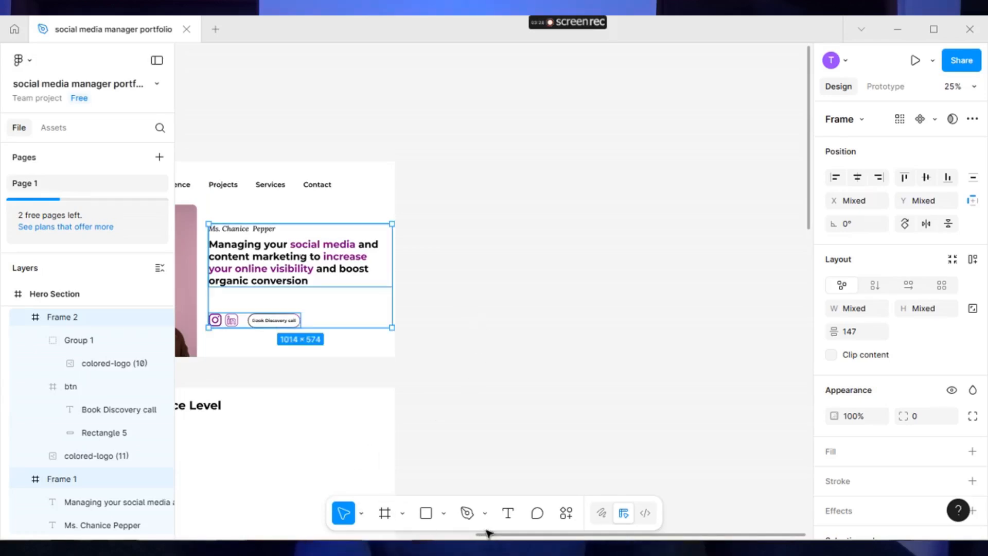
{"action": "left_click_drag", "start_coordinate": [489, 536], "coordinate": [404, 535]}
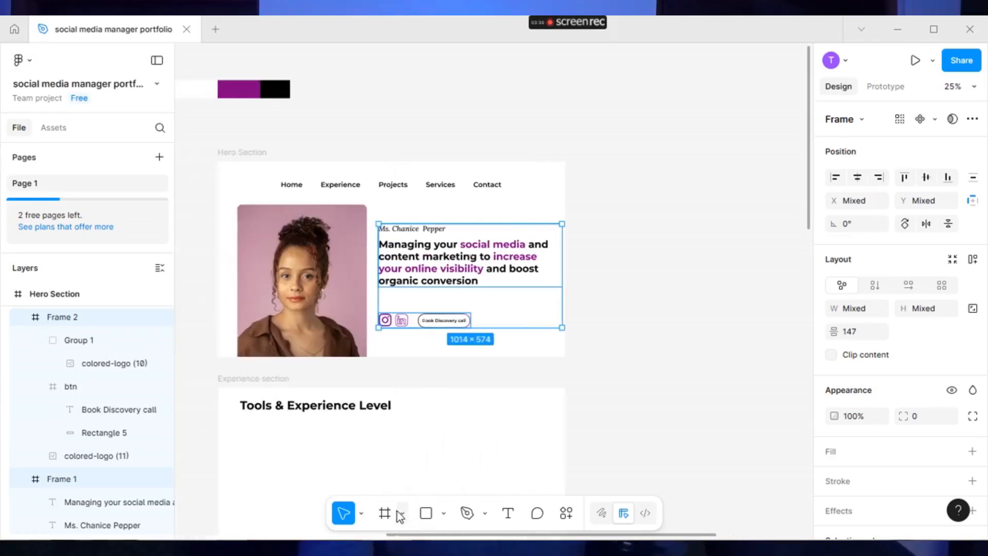
{"action": "left_click", "coordinate": [623, 278]}
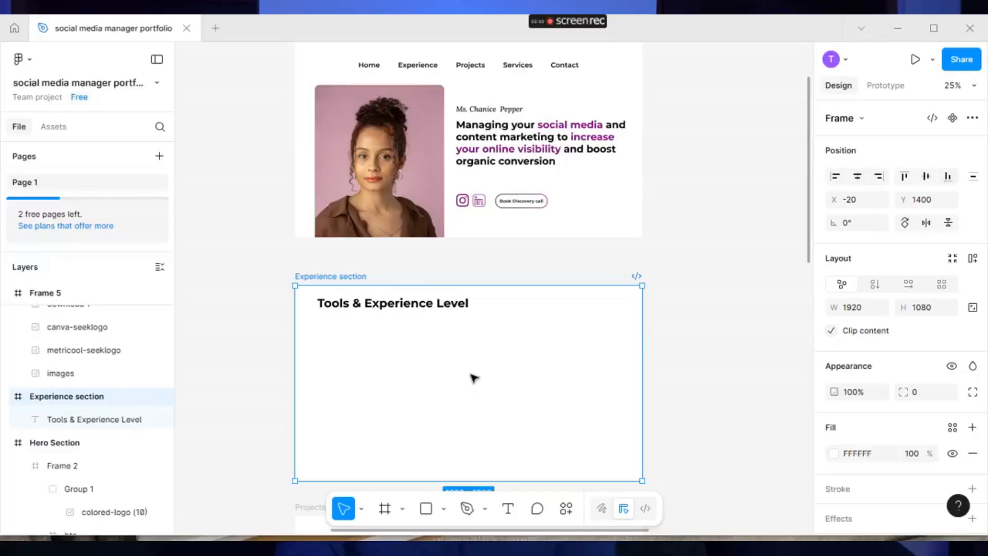
- Move the Experience section frame up against the Hero Section's lower edge, at Y 1132
{"action": "left_click_drag", "start_coordinate": [472, 378], "coordinate": [472, 331]}
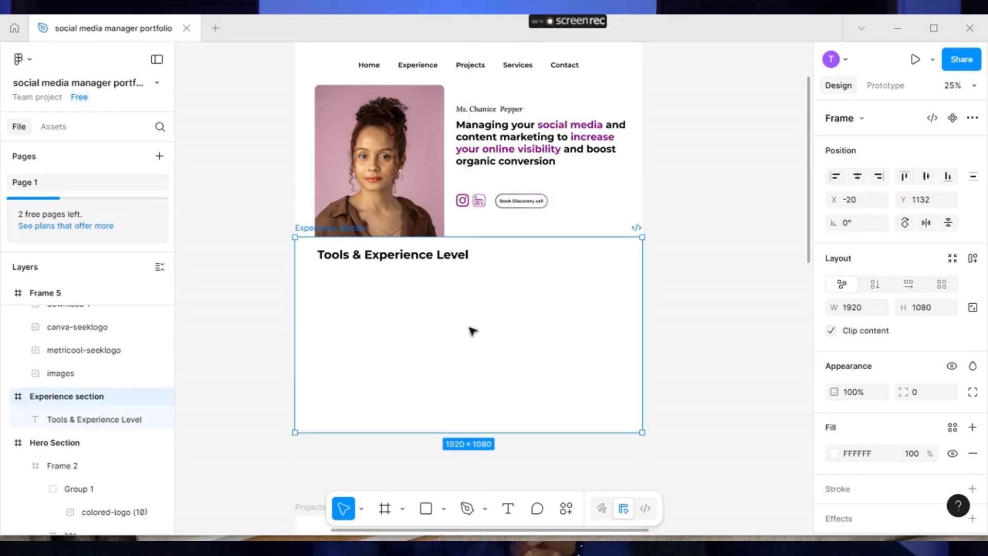
{"action": "left_click", "coordinate": [682, 319]}
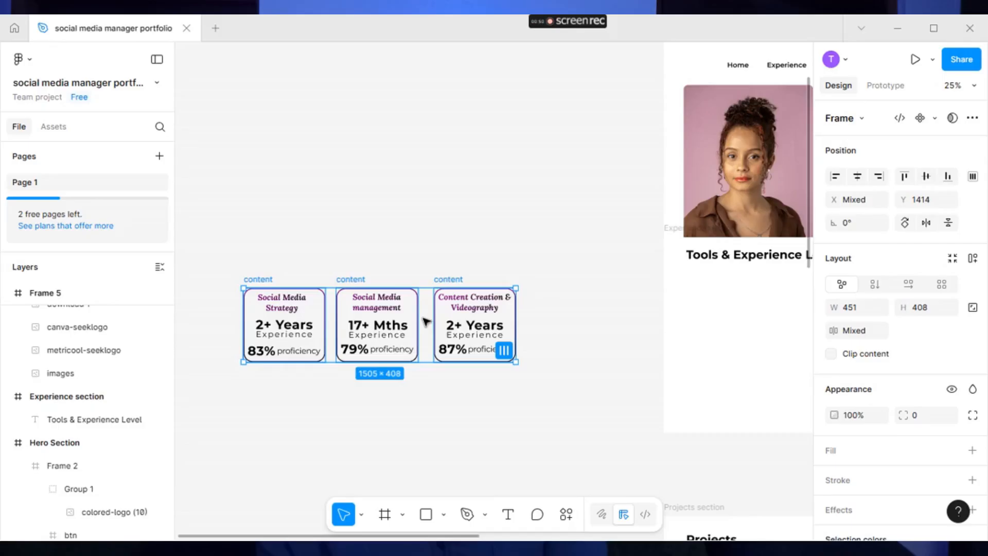
- Centre the three experience cards in the Experience section at Y 226 and shift the Tools & Experience Level heading right toward their left edge
{"action": "left_click_drag", "start_coordinate": [426, 322], "coordinate": [494, 345]}
{"action": "left_click_drag", "start_coordinate": [745, 342], "coordinate": [668, 311]}
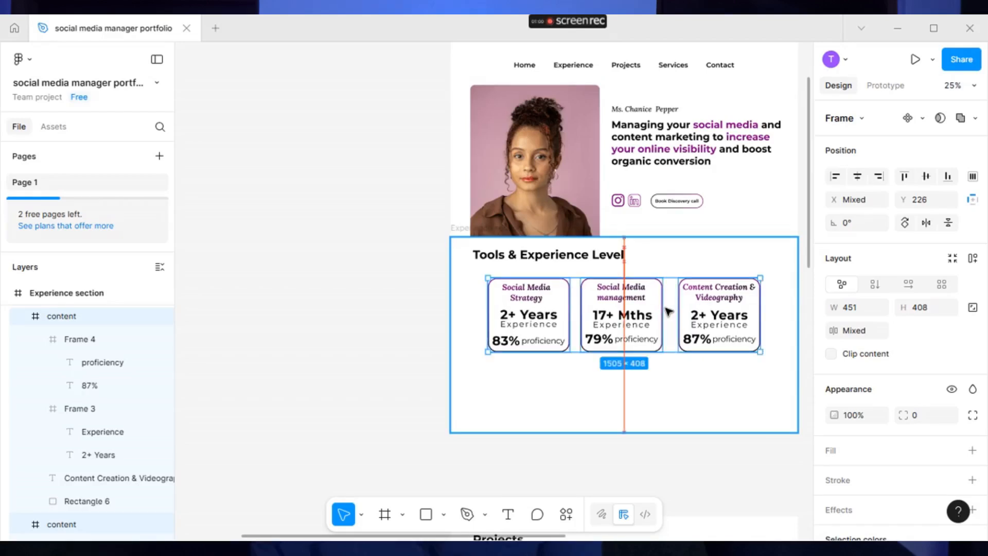
{"action": "left_click", "coordinate": [582, 263]}
{"action": "left_click_drag", "start_coordinate": [586, 262], "coordinate": [595, 264]}
{"action": "left_click", "coordinate": [785, 385]}
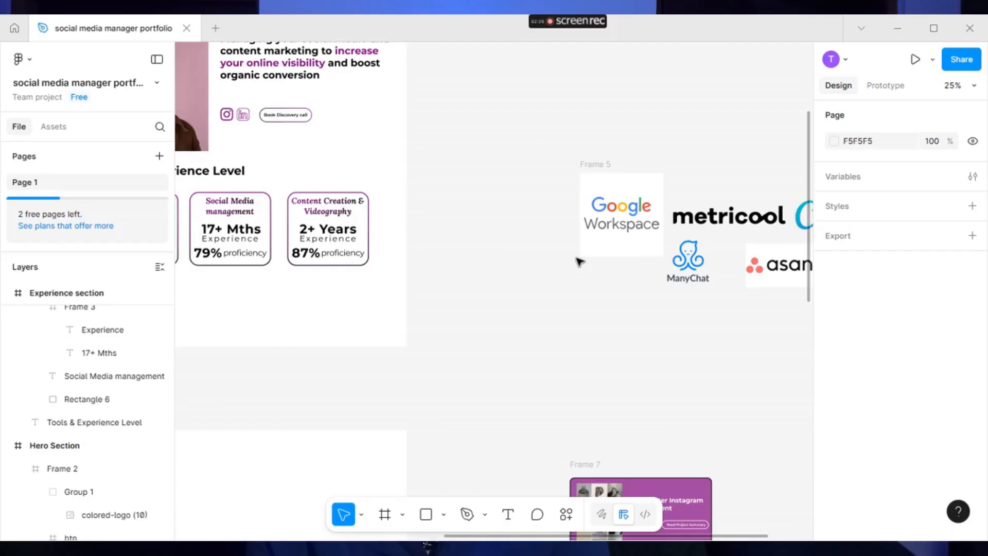
- Move the tool logos frame below the cards in the Experience section, at X 147, Y 634, and extend the section's height to 1264
{"action": "left_click", "coordinate": [607, 169]}
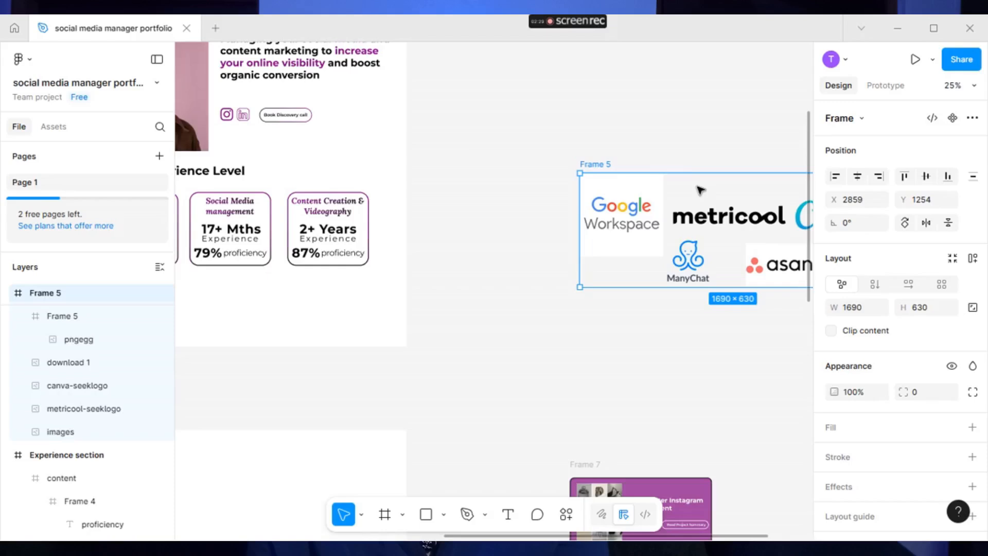
{"action": "left_click_drag", "start_coordinate": [700, 191], "coordinate": [320, 280]}
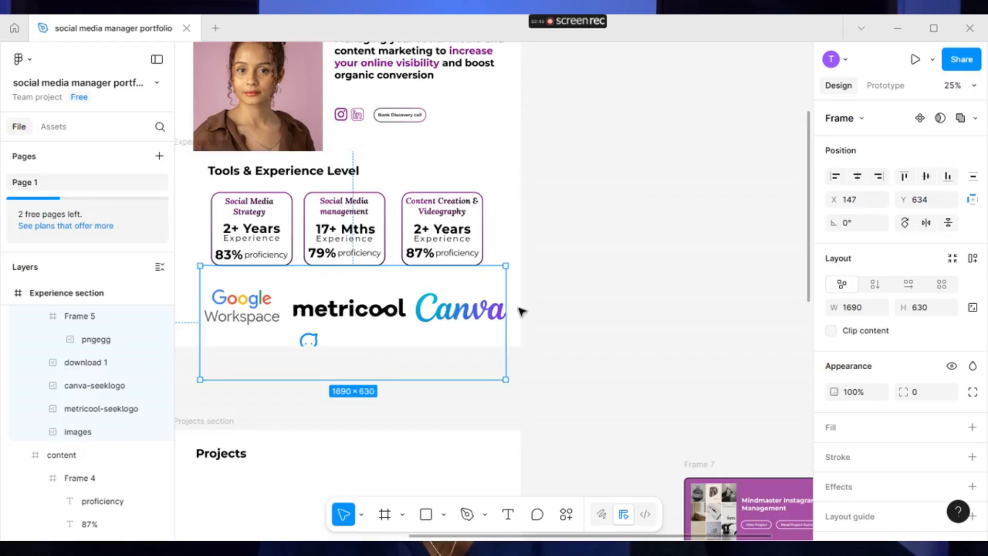
{"action": "left_click", "coordinate": [213, 151]}
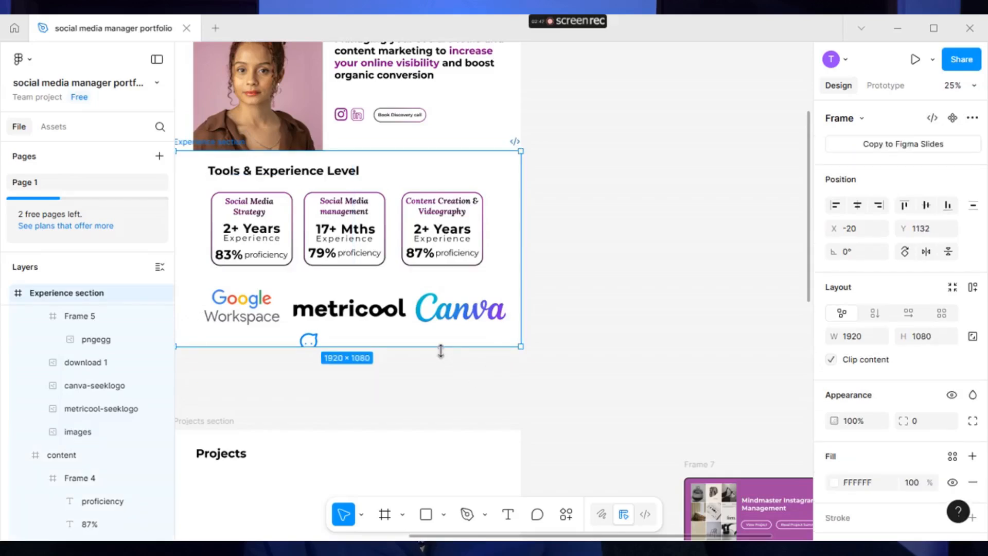
{"action": "left_click_drag", "start_coordinate": [440, 351], "coordinate": [446, 382]}
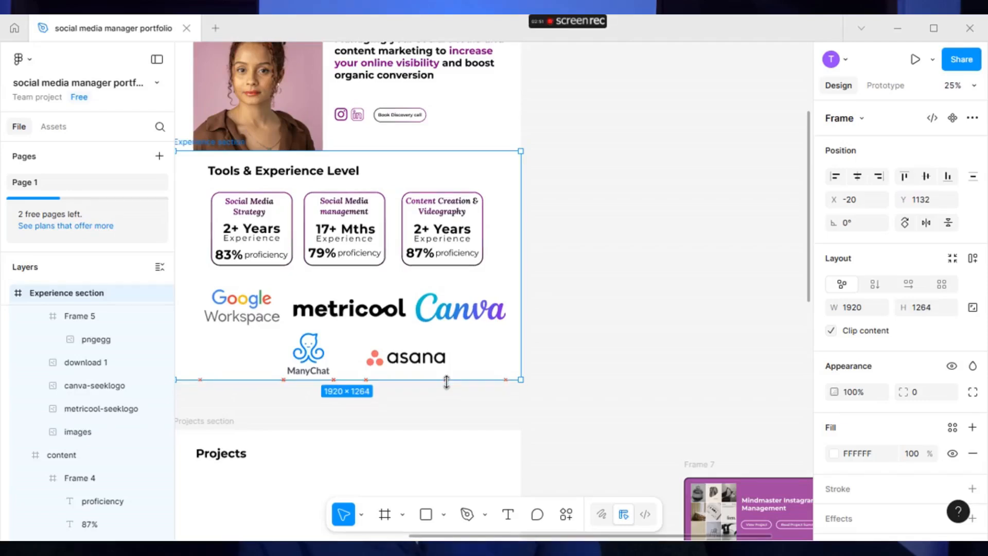
{"action": "left_click", "coordinate": [575, 351]}
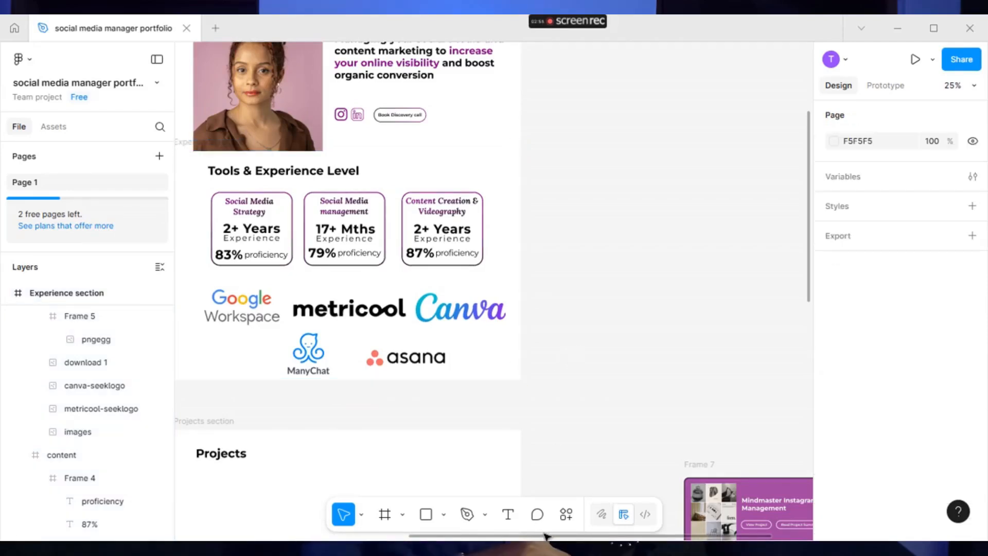
- Extend the Experience section's height to 1288 to leave a margin beneath the tool logos
{"action": "left_click_drag", "start_coordinate": [545, 535], "coordinate": [493, 535]}
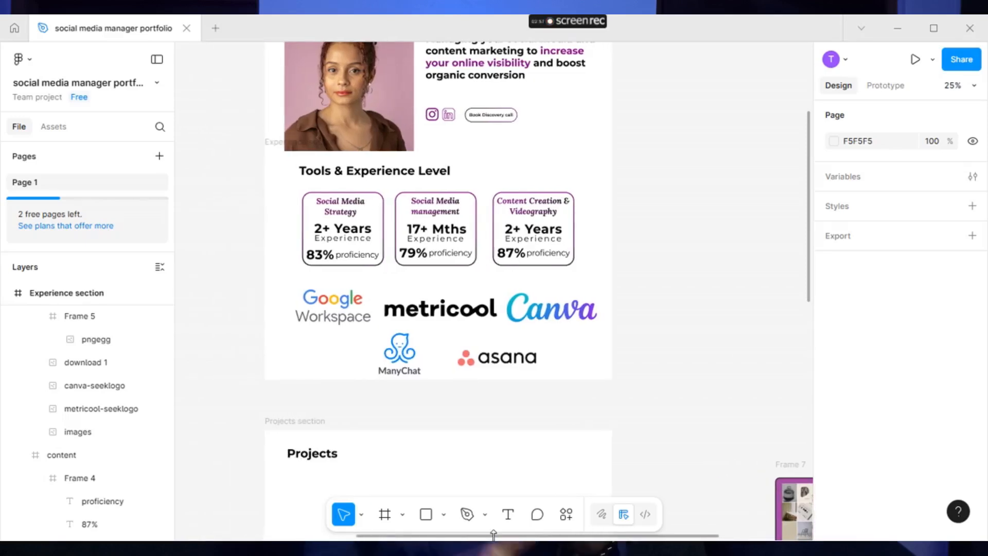
{"action": "left_click_drag", "start_coordinate": [454, 287], "coordinate": [454, 290]}
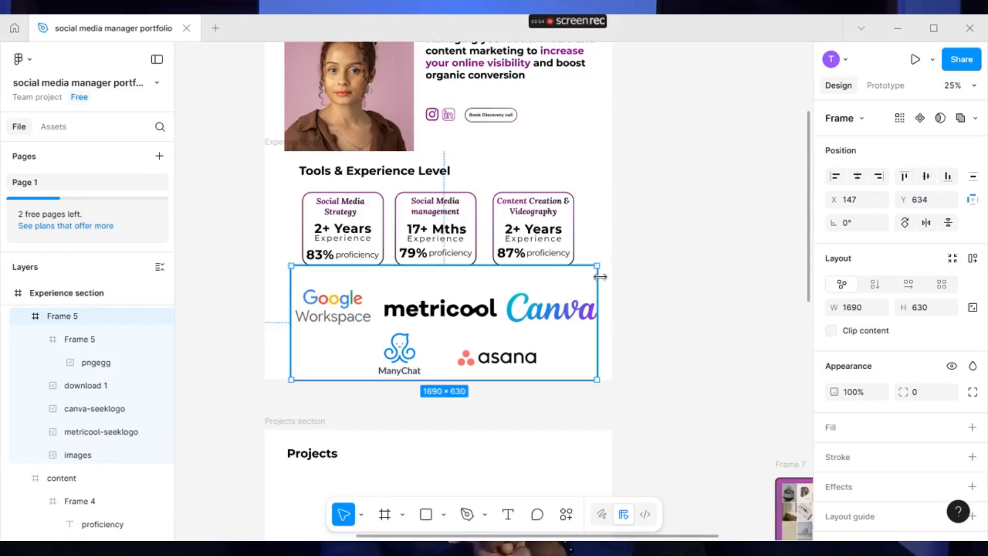
{"action": "left_click", "coordinate": [638, 294]}
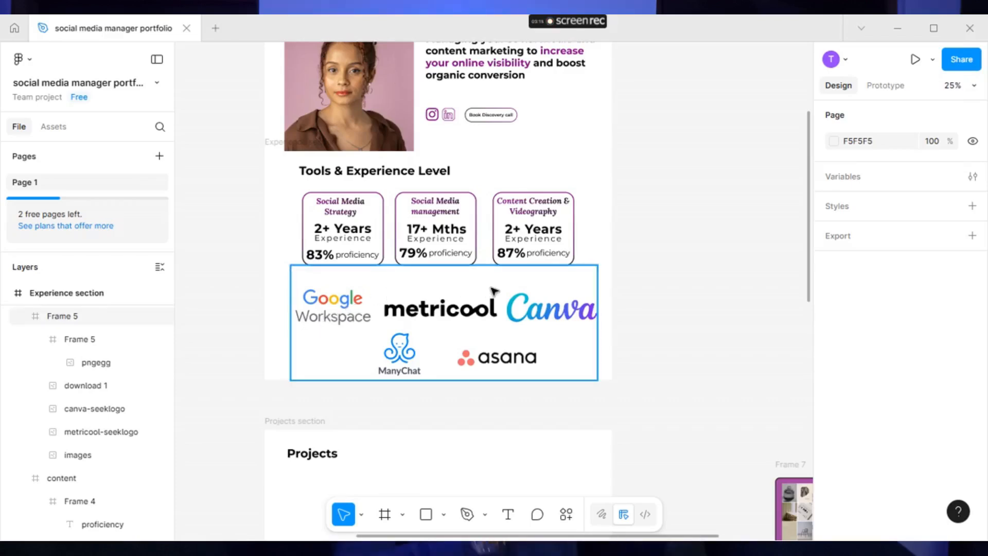
{"action": "left_click", "coordinate": [276, 153]}
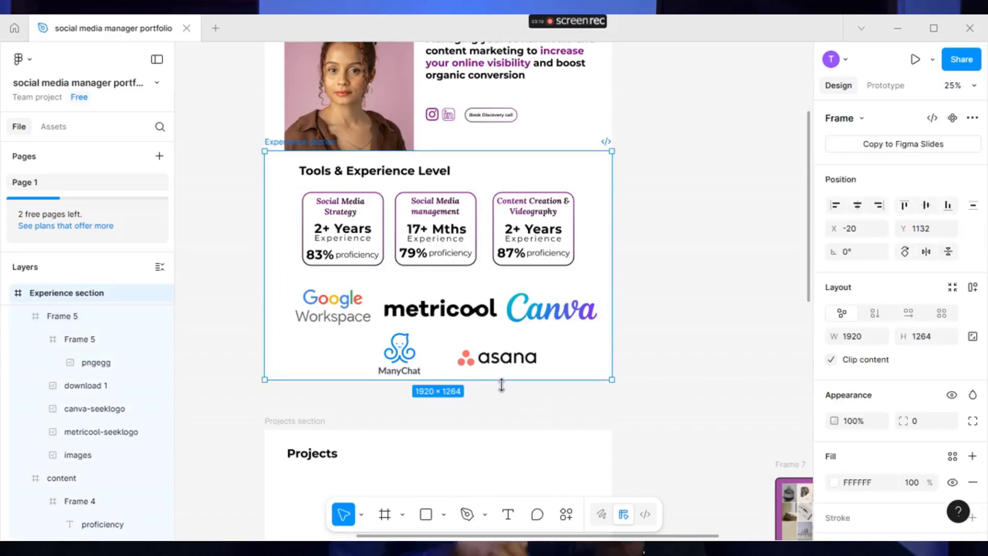
{"action": "left_click_drag", "start_coordinate": [499, 381], "coordinate": [500, 384]}
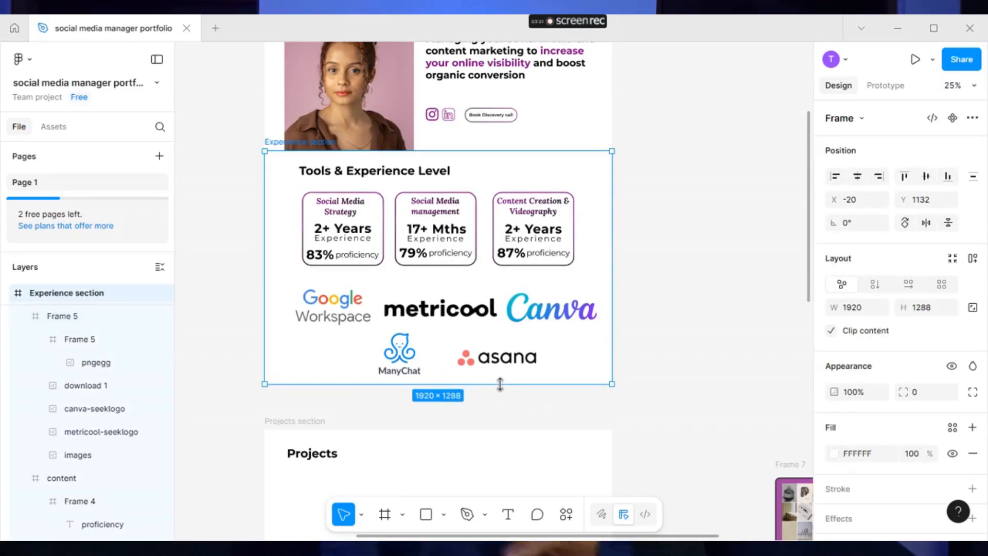
- Move the Projects section frame up against the Experience section's lower edge, at Y 2420
{"action": "left_click", "coordinate": [686, 345]}
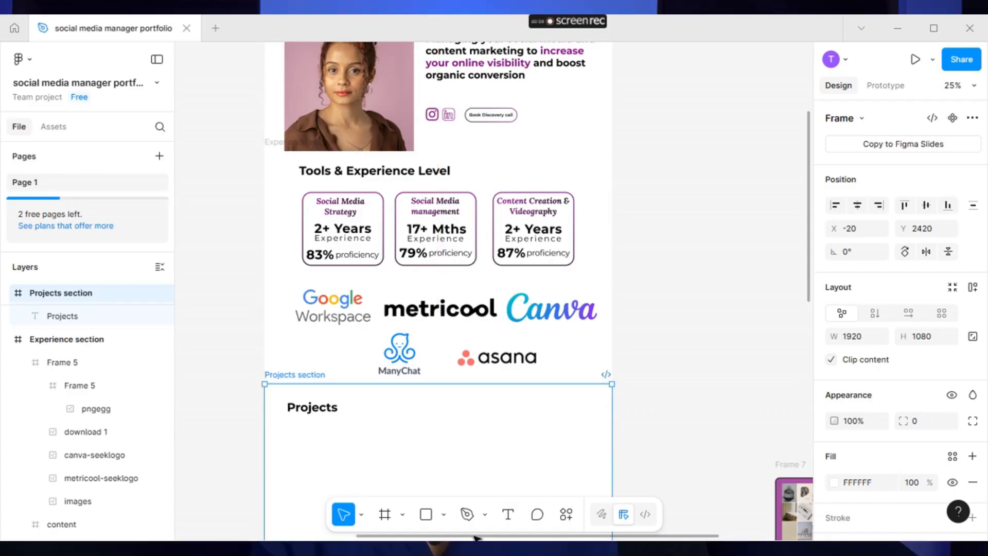
{"action": "left_click_drag", "start_coordinate": [476, 537], "coordinate": [295, 511]}
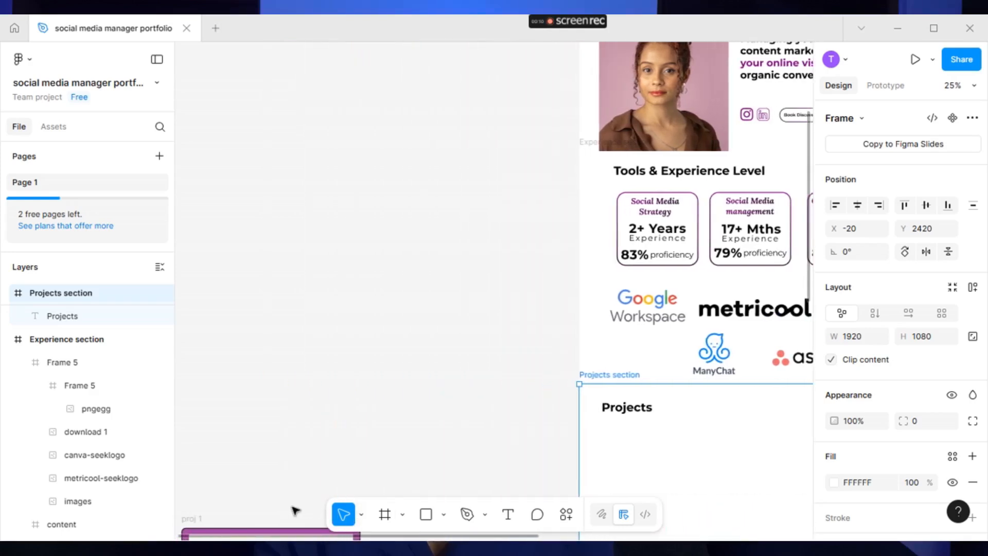
- Move the Axial Content Planning project card into the Projects section beneath its heading, at X 123, Y 215
{"action": "left_click_drag", "start_coordinate": [810, 265], "coordinate": [809, 383]}
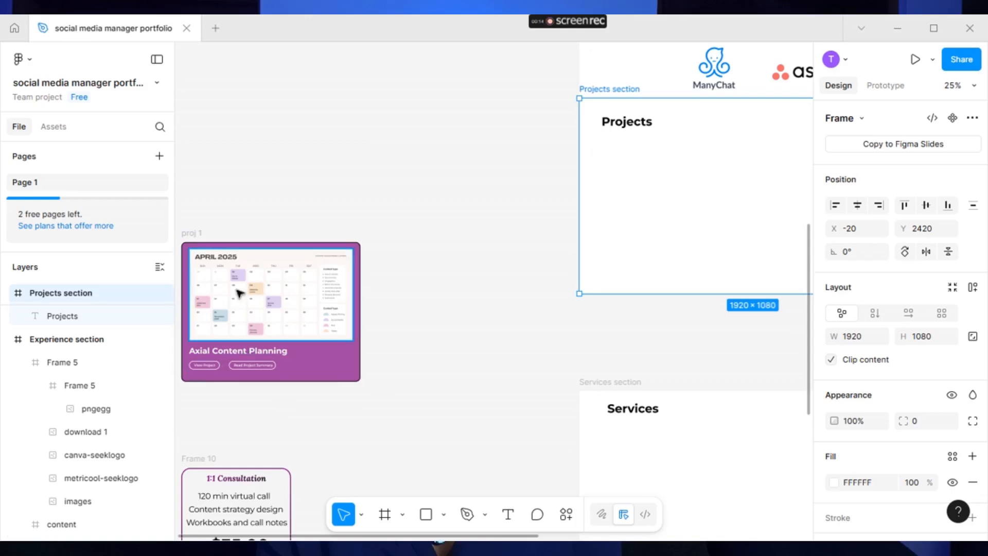
{"action": "left_click", "coordinate": [198, 236]}
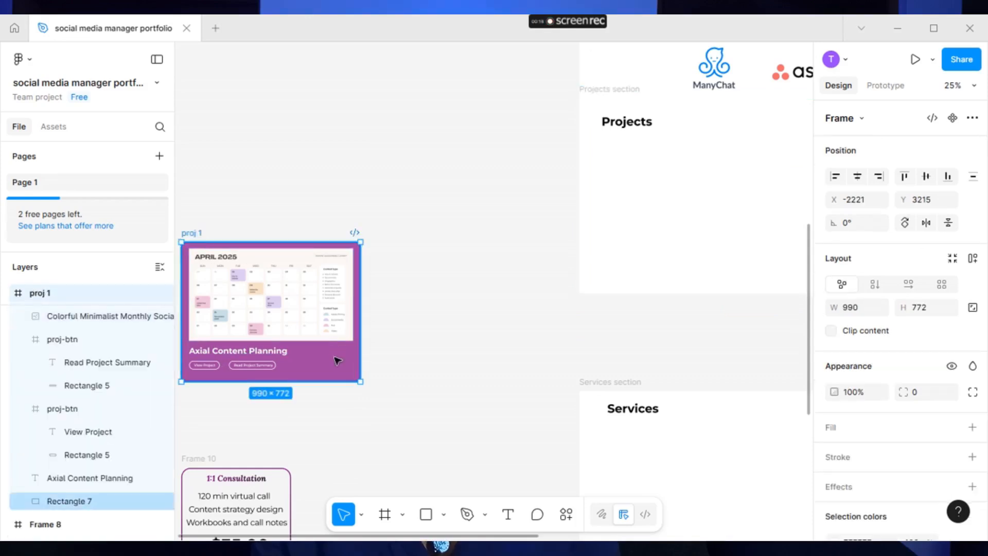
{"action": "left_click_drag", "start_coordinate": [338, 363], "coordinate": [757, 261]}
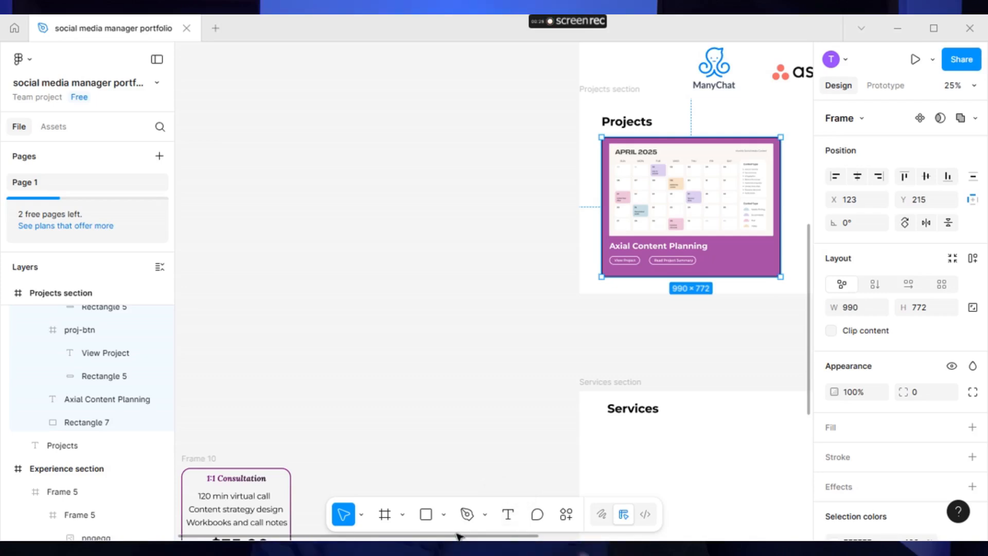
- Place the Mindmaster Instagram Management card beside the Axial Content Planning card at X 1090, Y 198, nudging the Axial card left to make room
{"action": "left_click_drag", "start_coordinate": [456, 537], "coordinate": [713, 538]}
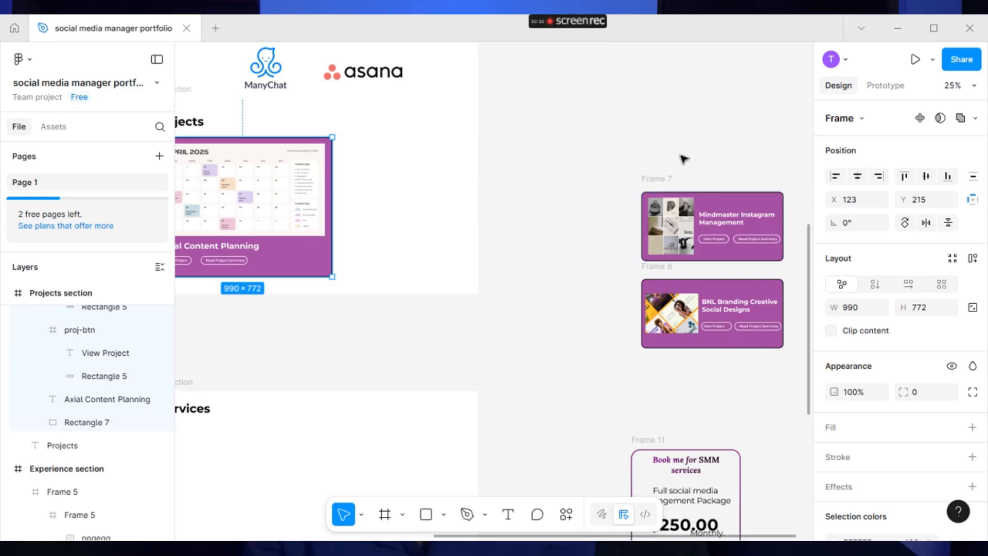
{"action": "left_click", "coordinate": [692, 196]}
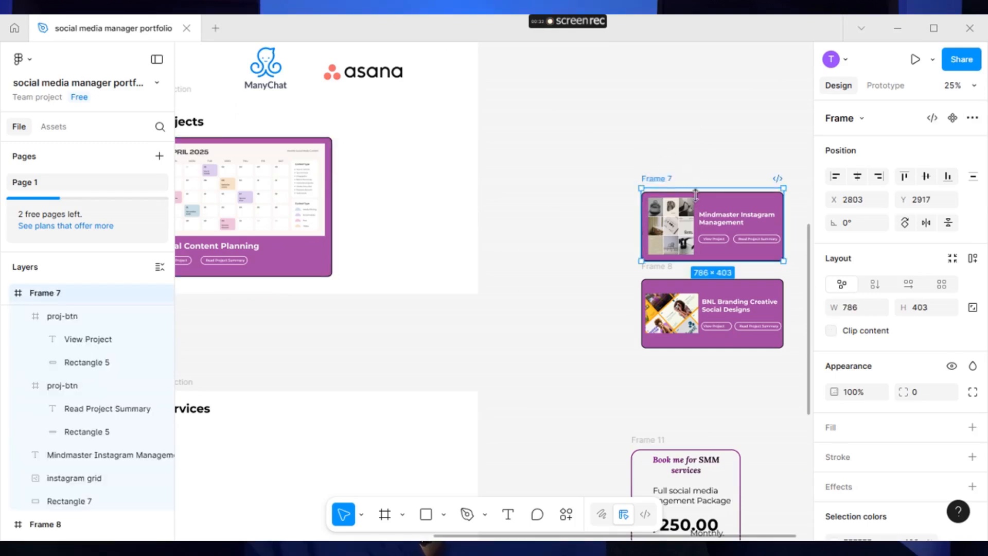
{"action": "left_click_drag", "start_coordinate": [701, 201], "coordinate": [397, 146]}
{"action": "left_click_drag", "start_coordinate": [272, 162], "coordinate": [264, 164]}
{"action": "left_click", "coordinate": [390, 171]}
{"action": "left_click_drag", "start_coordinate": [390, 172], "coordinate": [382, 171]}
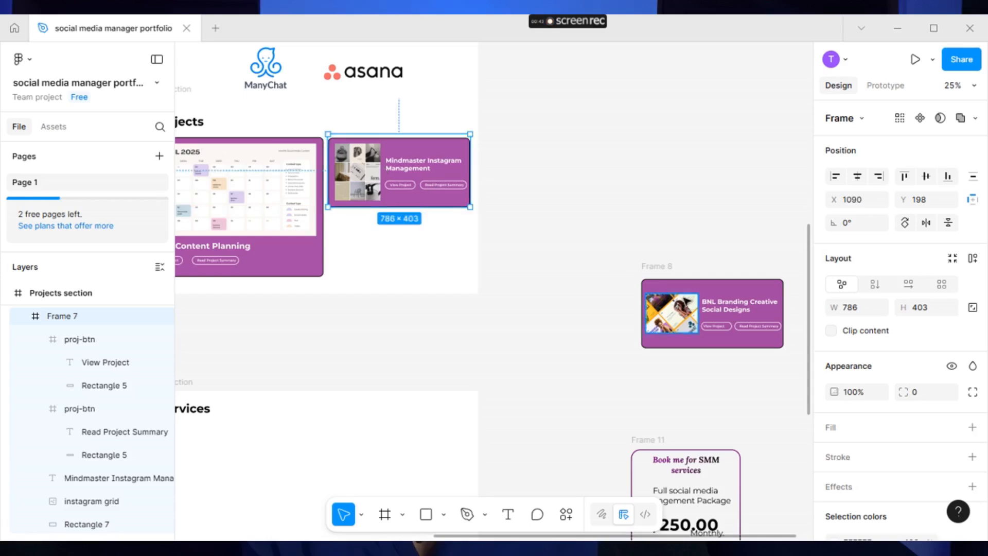
- Move the BNL Branding Creative Social Designs card into the Projects section, directly below the Mindmaster Instagram Management card
{"action": "left_click", "coordinate": [673, 267]}
{"action": "left_click_drag", "start_coordinate": [720, 289], "coordinate": [409, 222]}
{"action": "left_click", "coordinate": [539, 286]}
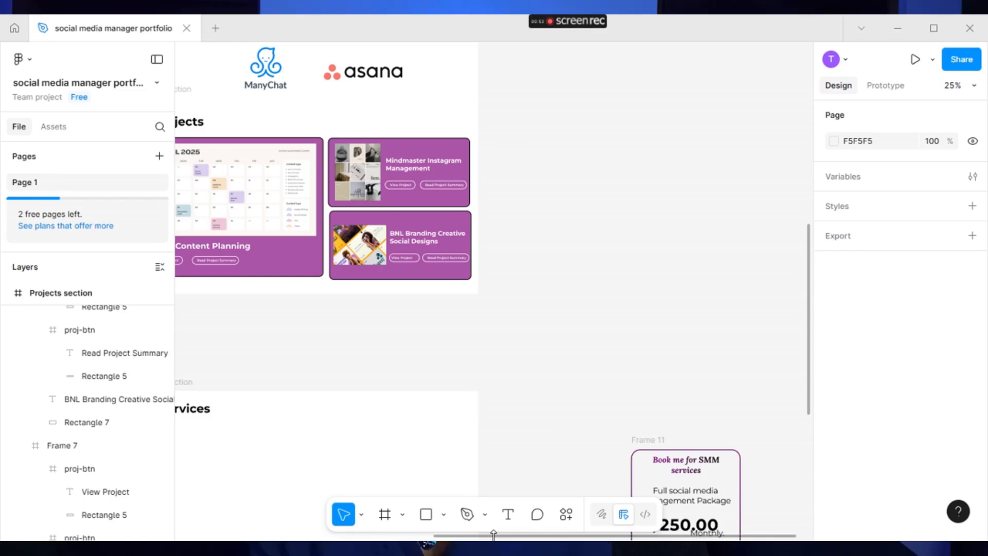
- Align the Projects heading with the left edge of the Axial Content Planning card, at X 75, Y 88
{"action": "left_click_drag", "start_coordinate": [469, 535], "coordinate": [375, 535]}
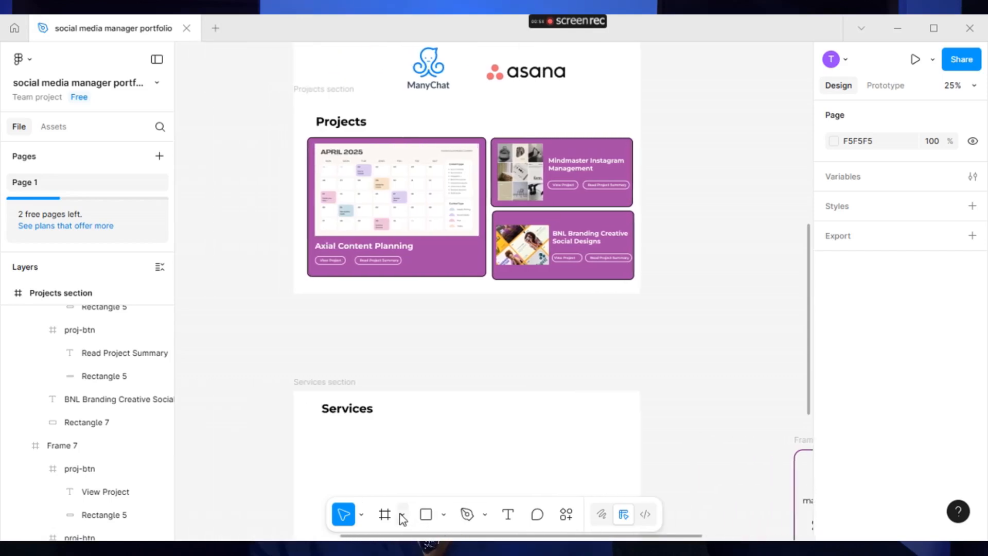
{"action": "left_click", "coordinate": [385, 164]}
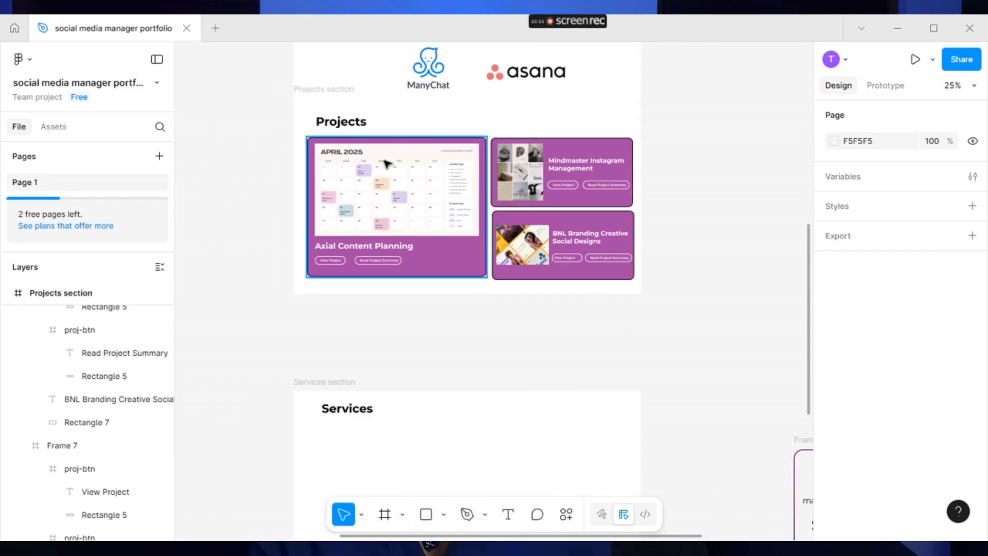
{"action": "left_click", "coordinate": [353, 126]}
{"action": "left_click_drag", "start_coordinate": [353, 125], "coordinate": [343, 125]}
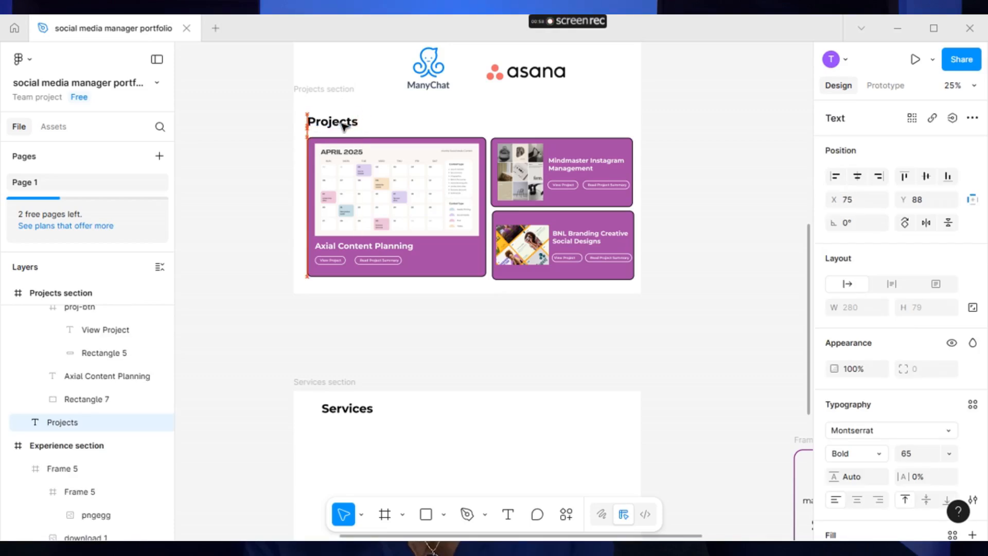
- Examine the alignment and spacing of the three project cards in the Projects section at 50% zoom
{"action": "scroll", "coordinate": [677, 172], "scroll_direction": "up", "scroll_amount": 3}
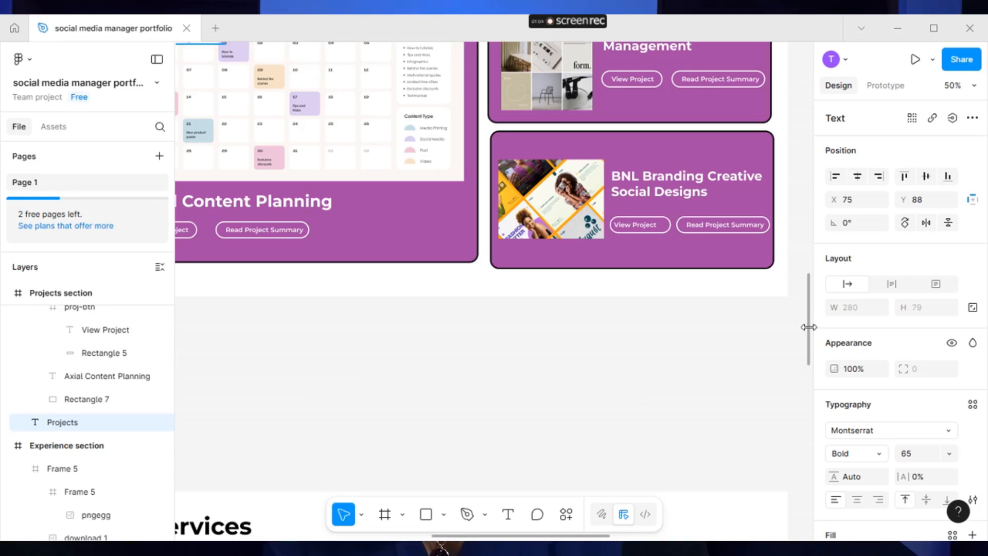
{"action": "left_click_drag", "start_coordinate": [808, 318], "coordinate": [814, 279]}
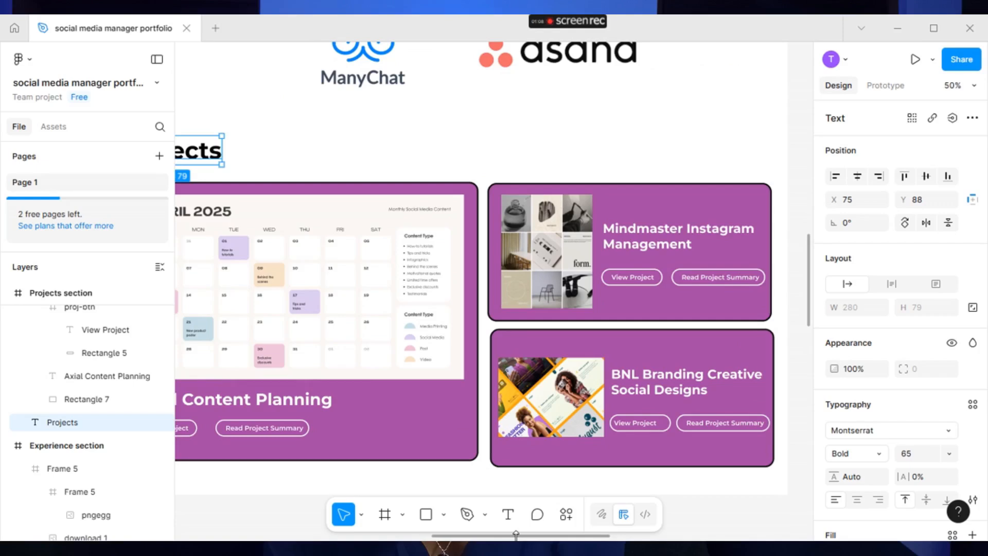
{"action": "left_click_drag", "start_coordinate": [488, 535], "coordinate": [461, 535]}
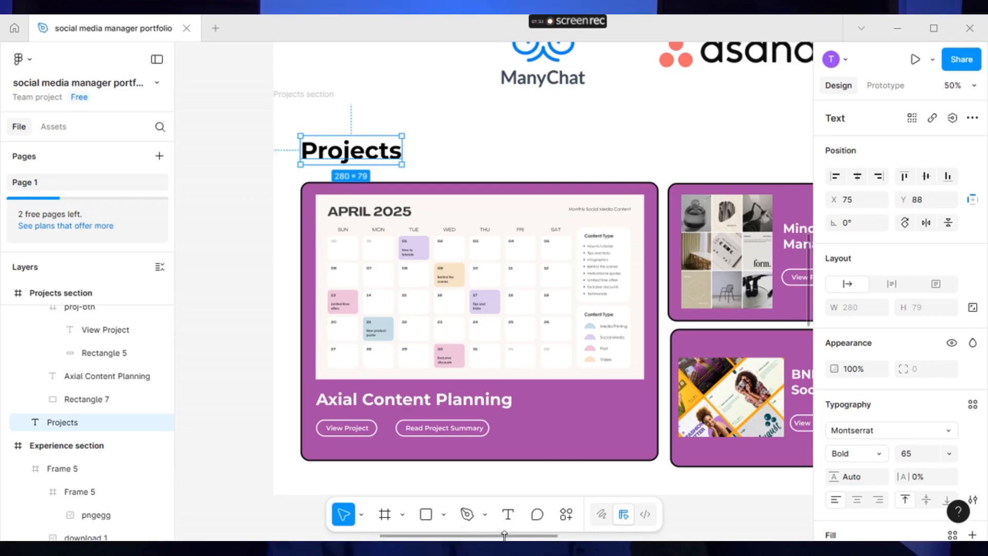
{"action": "left_click_drag", "start_coordinate": [504, 535], "coordinate": [575, 536]}
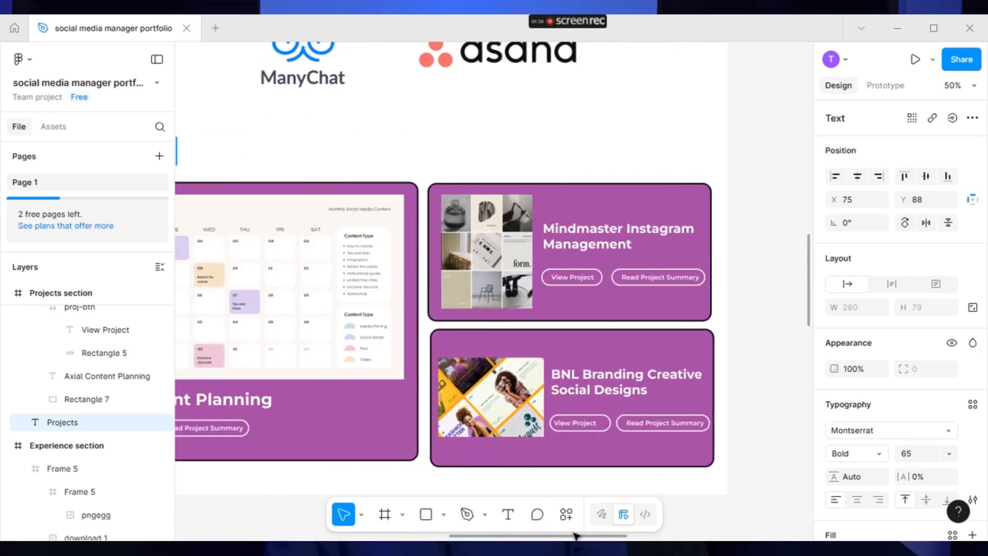